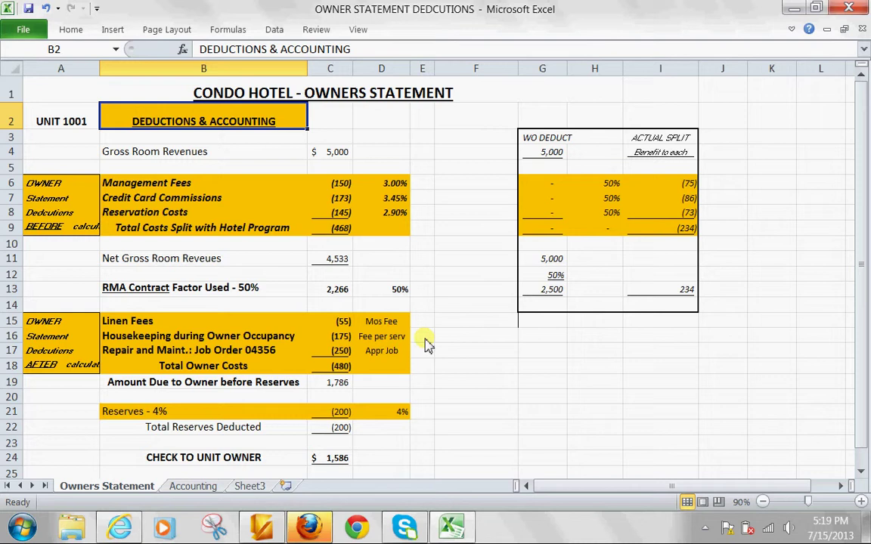
- Show the Accounting sheet's T-accounts and bring journal entry [2], the owner's 50% share, into view
{"action": "scroll", "coordinate": [425, 344], "scroll_direction": "down", "scroll_amount": 1}
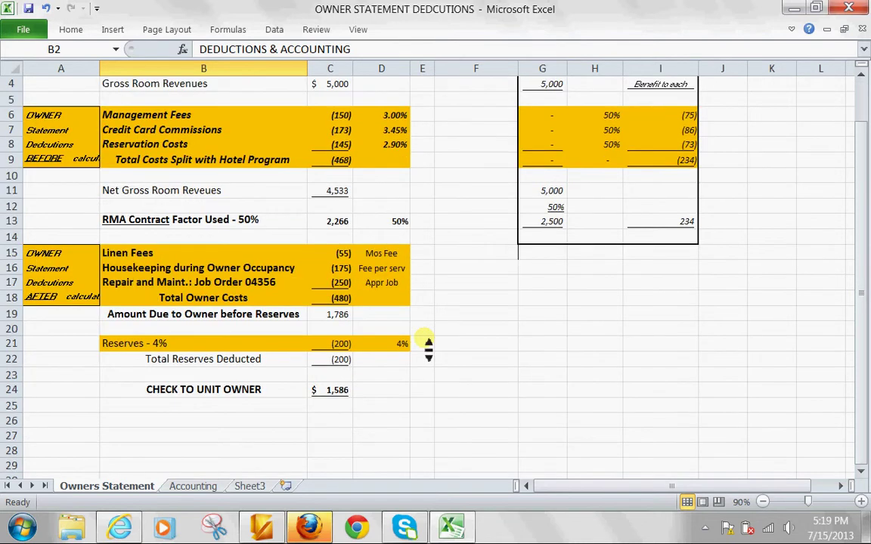
{"action": "scroll", "coordinate": [426, 344], "scroll_direction": "up", "scroll_amount": 1}
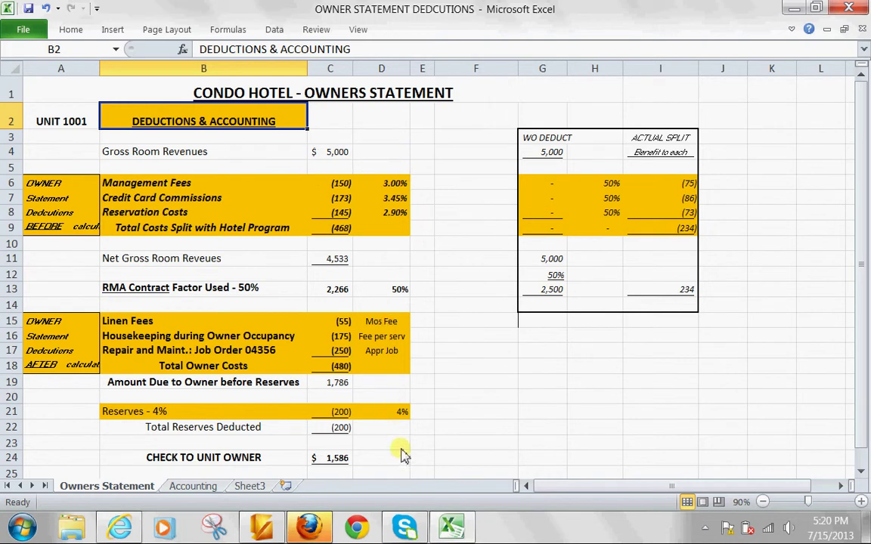
{"action": "left_click", "coordinate": [209, 488]}
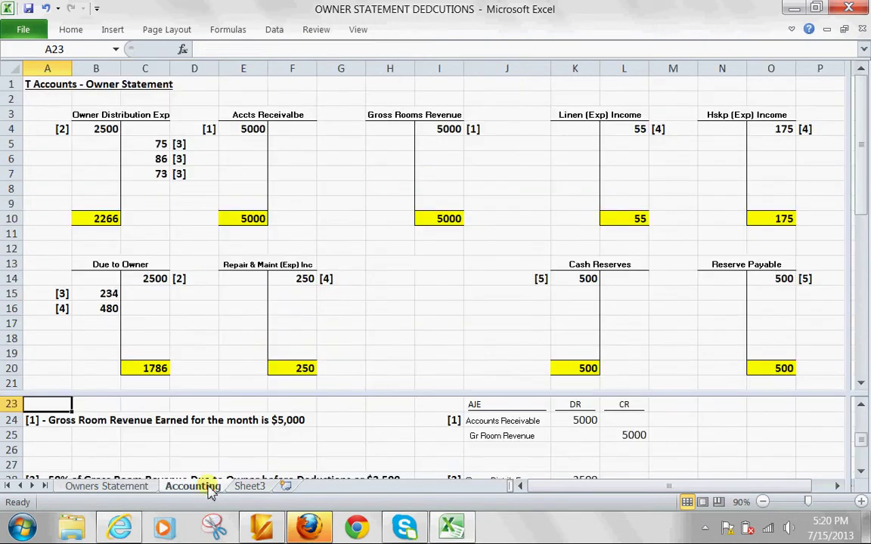
{"action": "left_click", "coordinate": [861, 472]}
{"action": "left_click", "coordinate": [862, 472]}
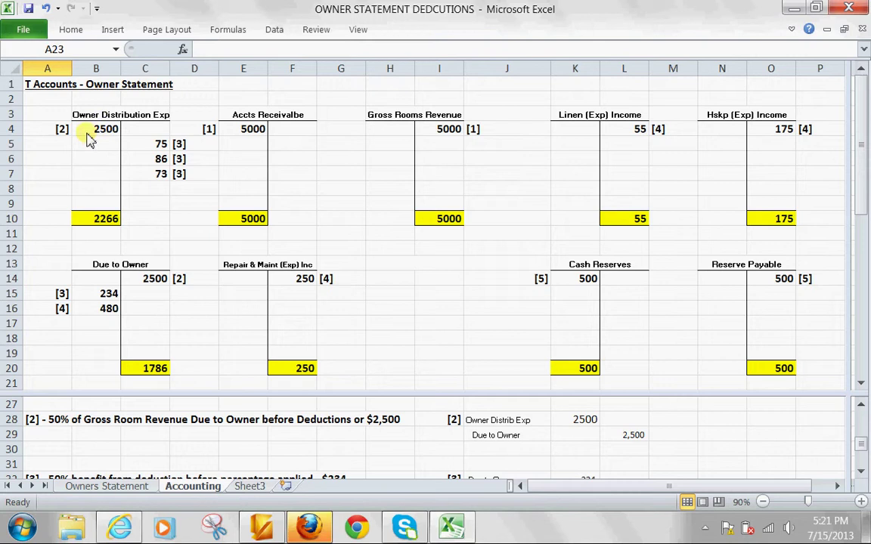
- Select cell D8 and bring entry [3], the $234 benefit split, into view
{"action": "left_click", "coordinate": [210, 192]}
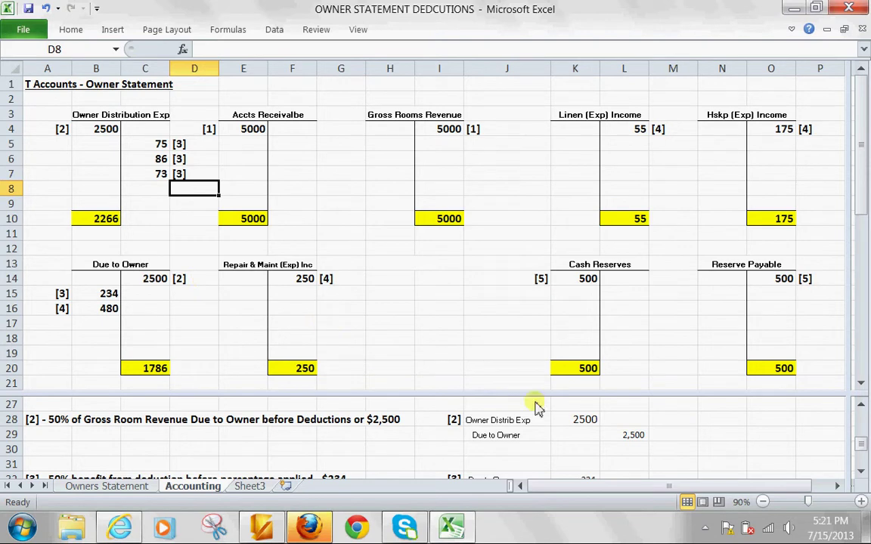
{"action": "left_click", "coordinate": [861, 472]}
{"action": "left_click", "coordinate": [861, 473]}
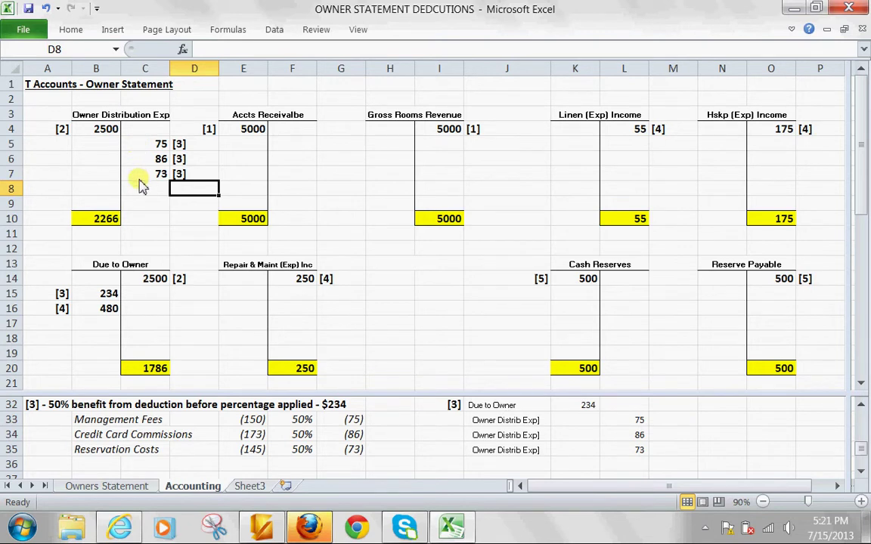
- Glance at Owners Statement, then return to Accounting and show entry [4] for owner-paid deductions
{"action": "left_click", "coordinate": [141, 487]}
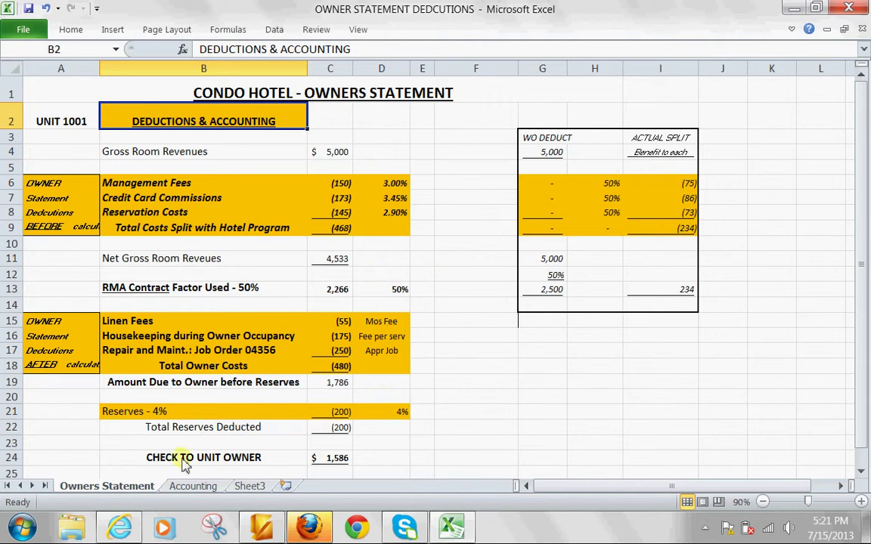
{"action": "left_click", "coordinate": [180, 488]}
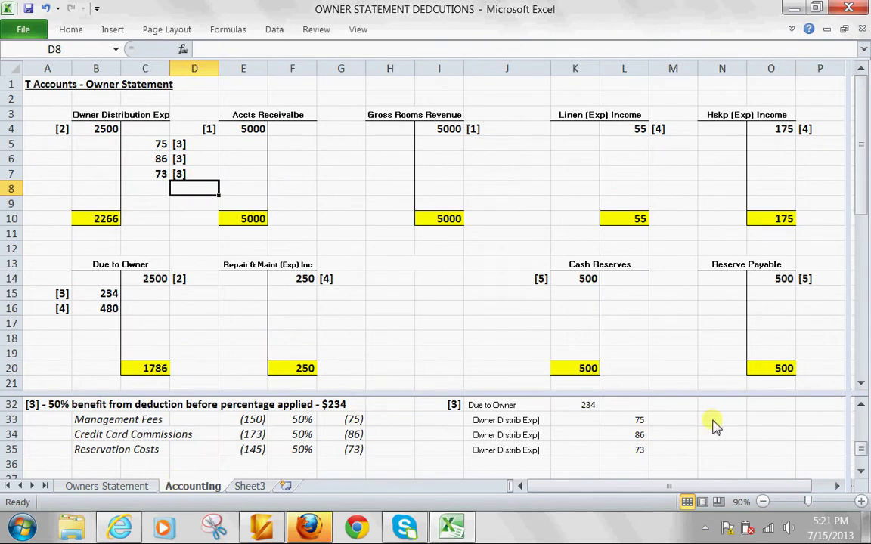
{"action": "left_click", "coordinate": [860, 471]}
{"action": "left_click", "coordinate": [861, 472]}
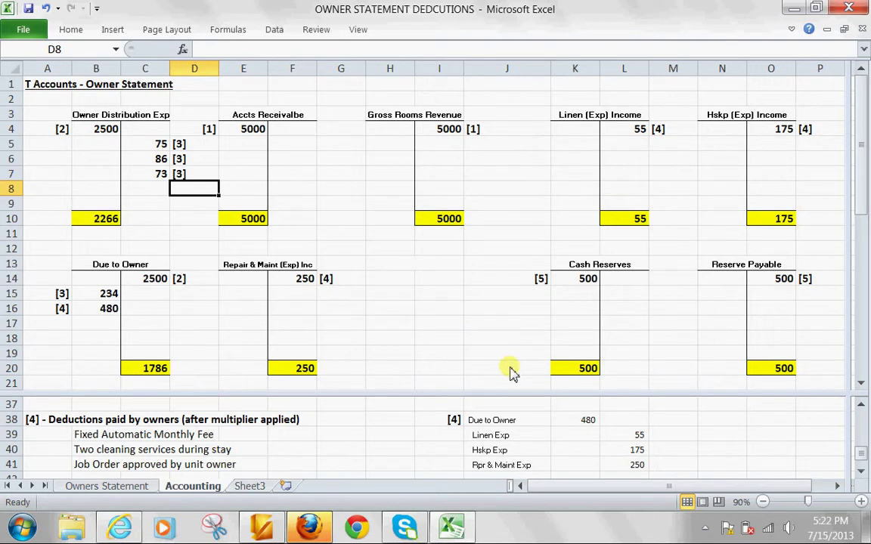
- Change entry [5]'s Cash Reserves (K14) and Reserve Payable (O14) amounts from 500 to 200
{"action": "left_click", "coordinate": [861, 473]}
{"action": "left_click", "coordinate": [861, 472]}
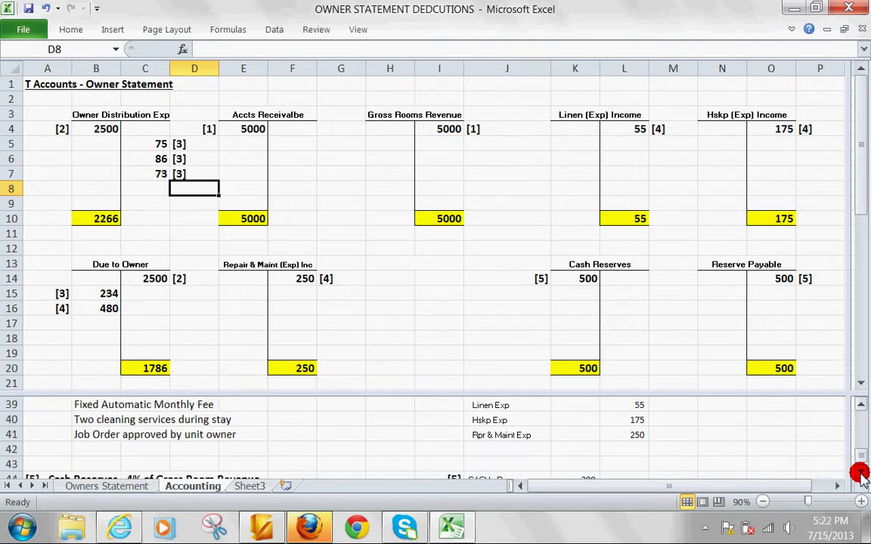
{"action": "left_click", "coordinate": [861, 472]}
{"action": "left_click", "coordinate": [861, 473]}
{"action": "left_click", "coordinate": [861, 472]}
{"action": "left_click", "coordinate": [861, 472]}
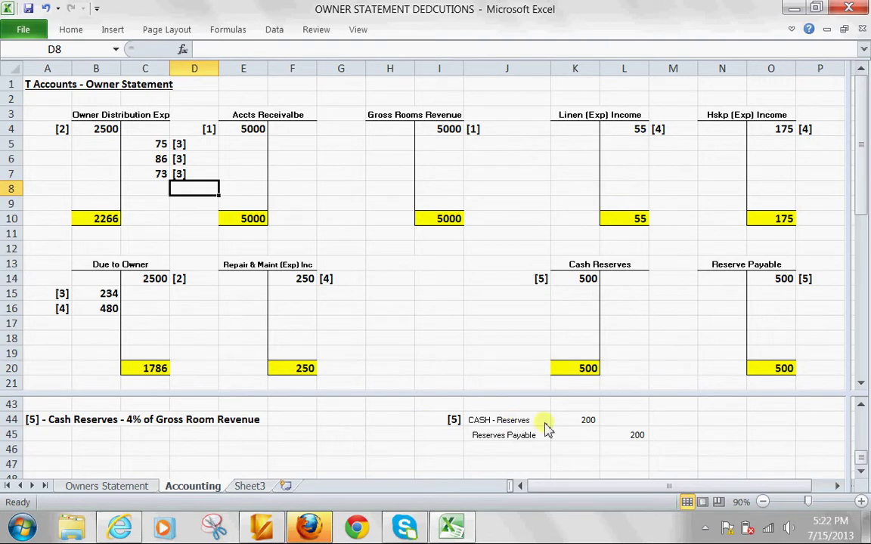
{"action": "left_click", "coordinate": [574, 288]}
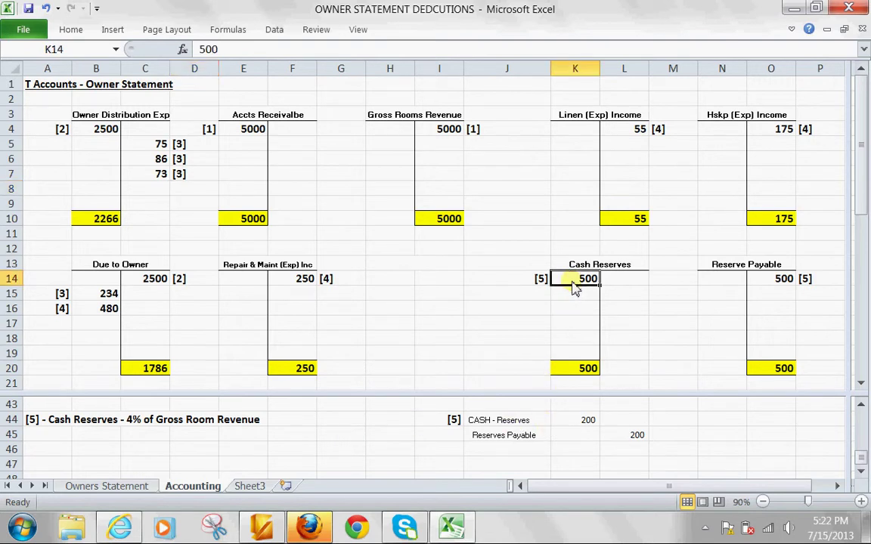
{"action": "type", "text": "200"}
{"action": "key", "text": "Tab"}
{"action": "key", "text": "Tab"}
{"action": "key", "text": "Tab"}
{"action": "key", "text": "Tab"}
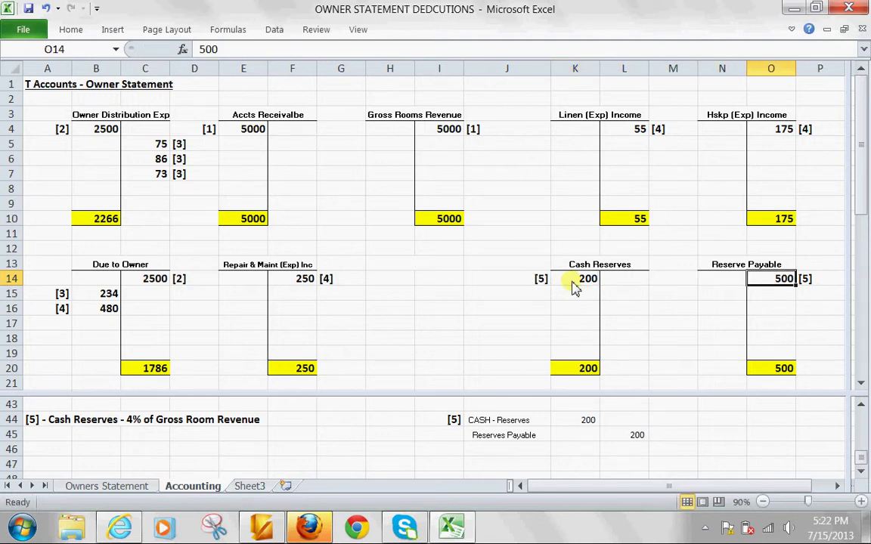
{"action": "type", "text": "200"}
{"action": "key", "text": "Return"}
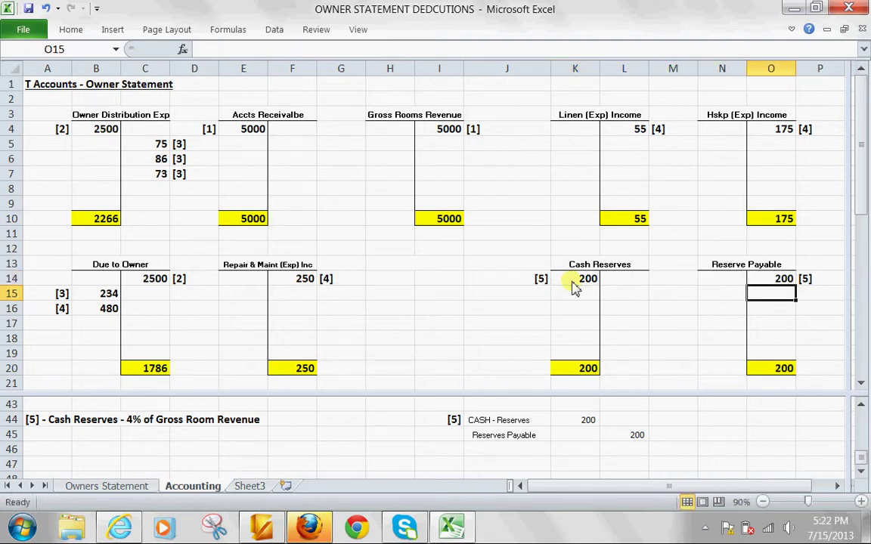
{"action": "key", "text": "Left"}
{"action": "key", "text": "Left"}
{"action": "key", "text": "Left"}
{"action": "key", "text": "Left"}
{"action": "key", "text": "Up"}
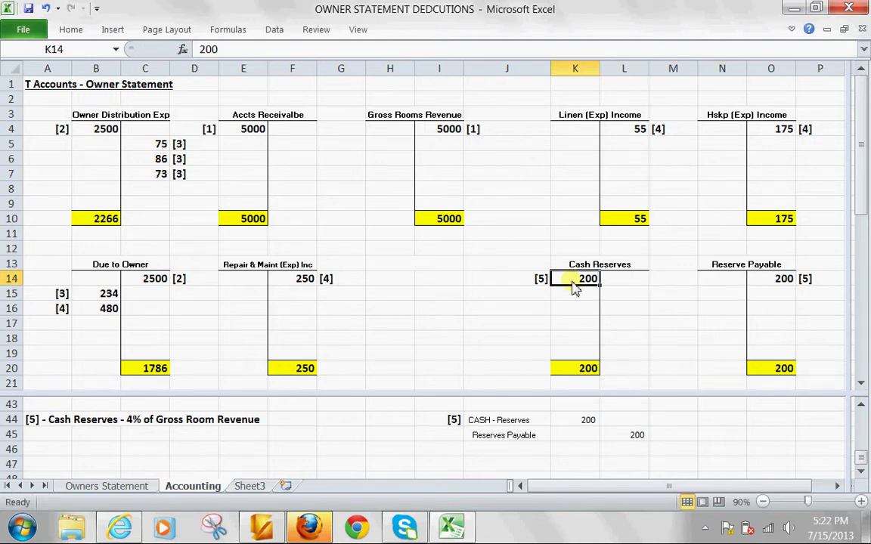
{"action": "key", "text": "Right"}
{"action": "key", "text": "Right"}
{"action": "key", "text": "Right"}
{"action": "key", "text": "Right"}
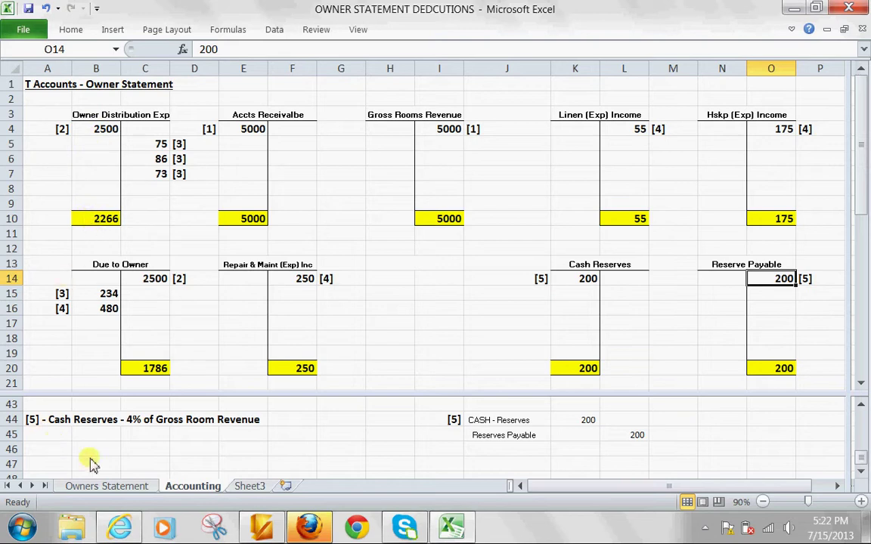
- Compare the 200 reserves on Owners Statement against the Accounting T-accounts, ending on Owners Statement
{"action": "left_click", "coordinate": [107, 486]}
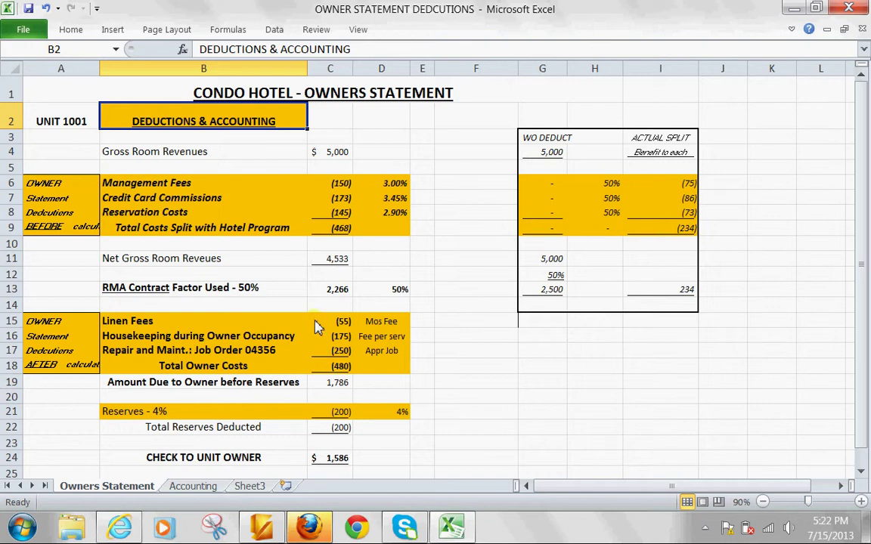
{"action": "left_click", "coordinate": [198, 486]}
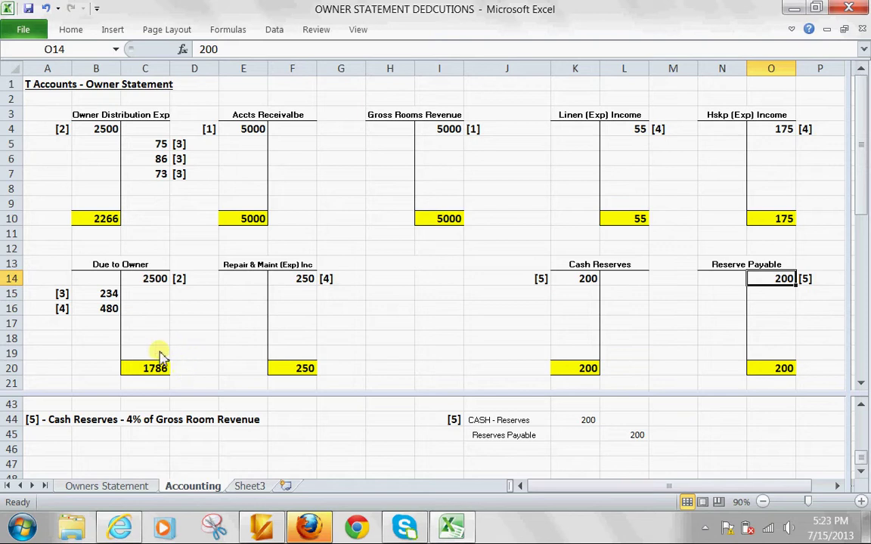
{"action": "left_click", "coordinate": [130, 486]}
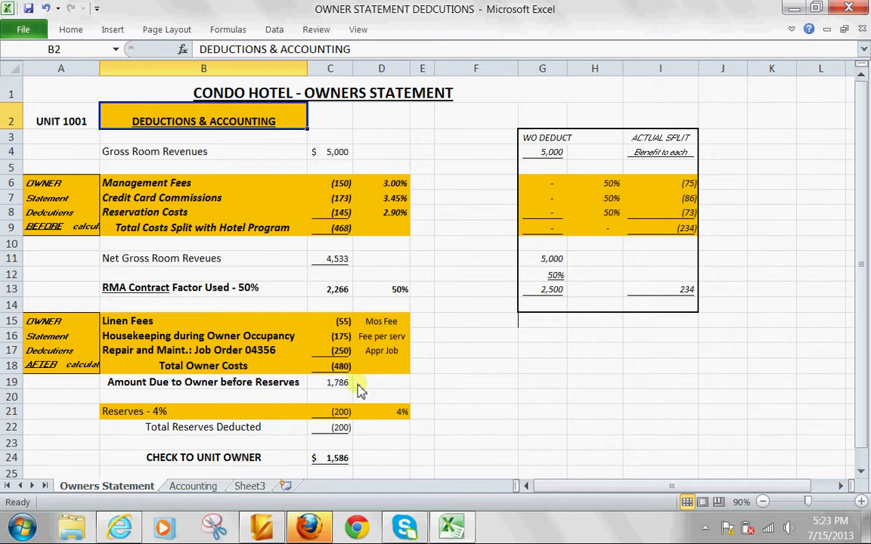
{"action": "left_click", "coordinate": [215, 486]}
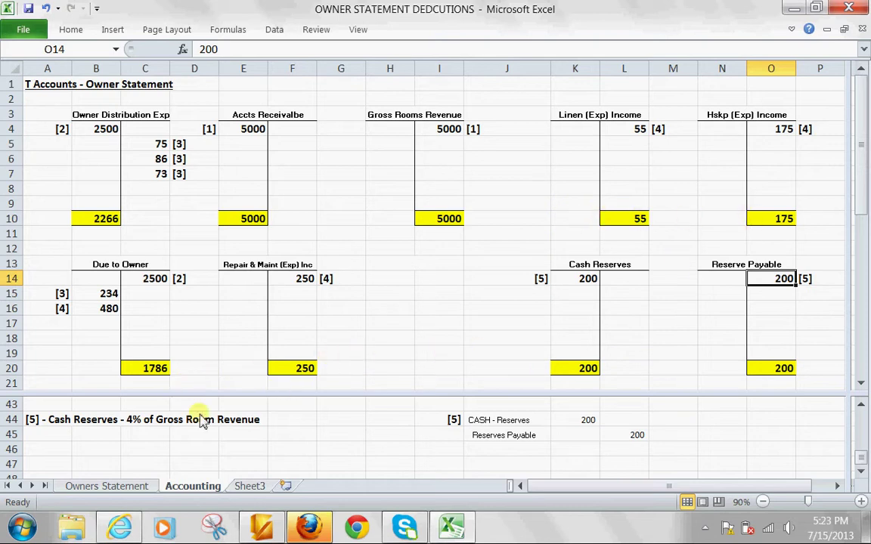
{"action": "left_click", "coordinate": [120, 488]}
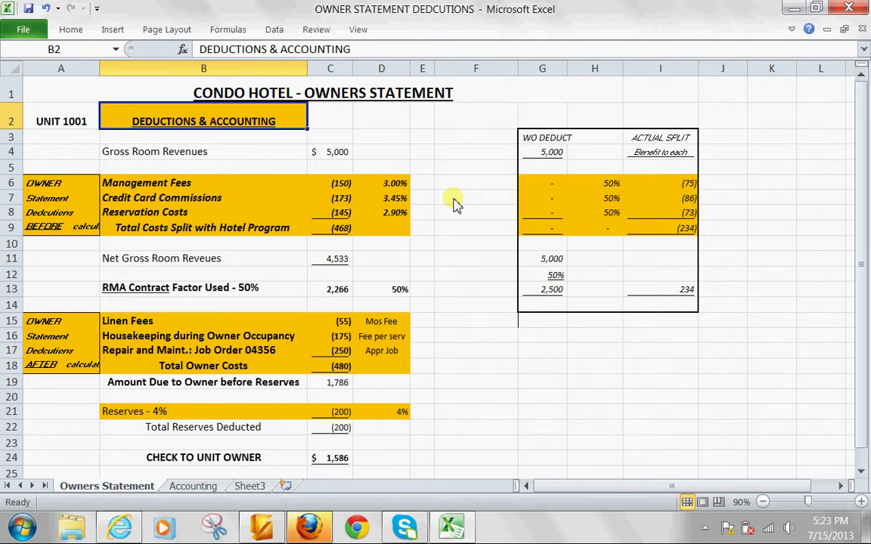
{"action": "left_click", "coordinate": [198, 486]}
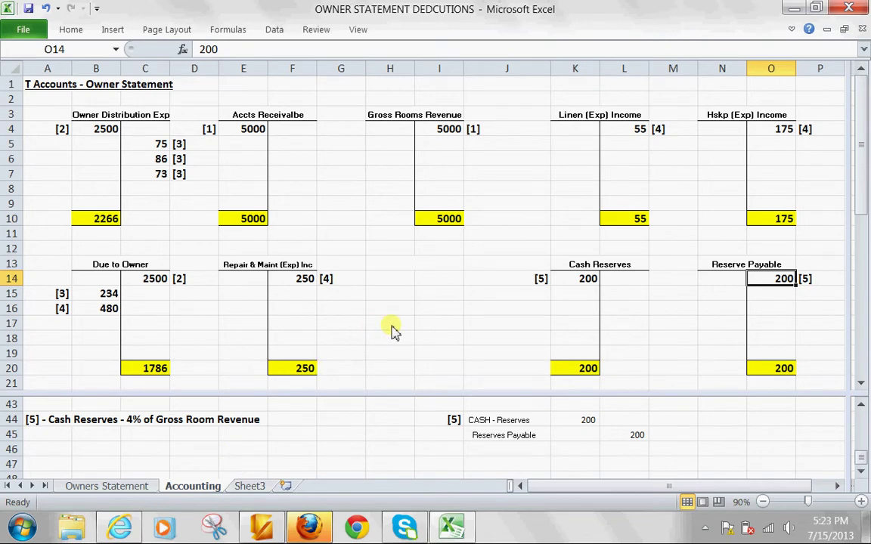
{"action": "left_click", "coordinate": [128, 488]}
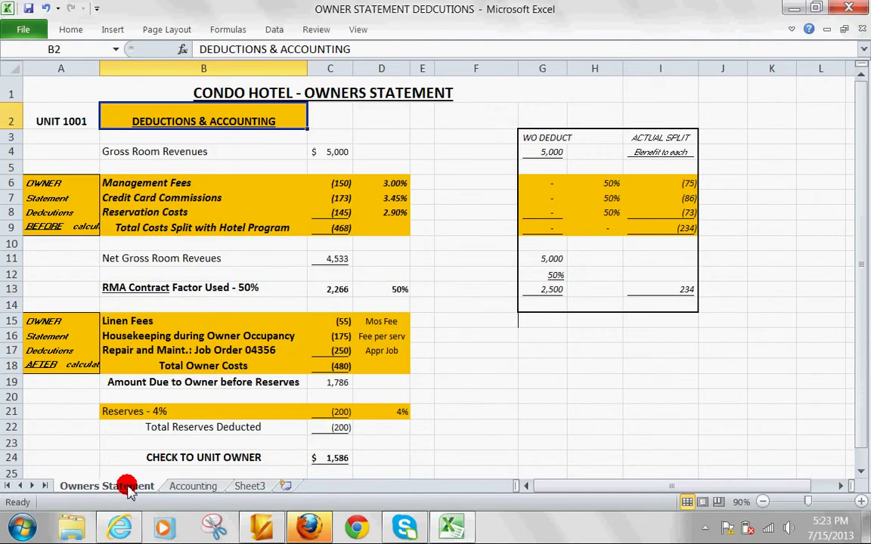